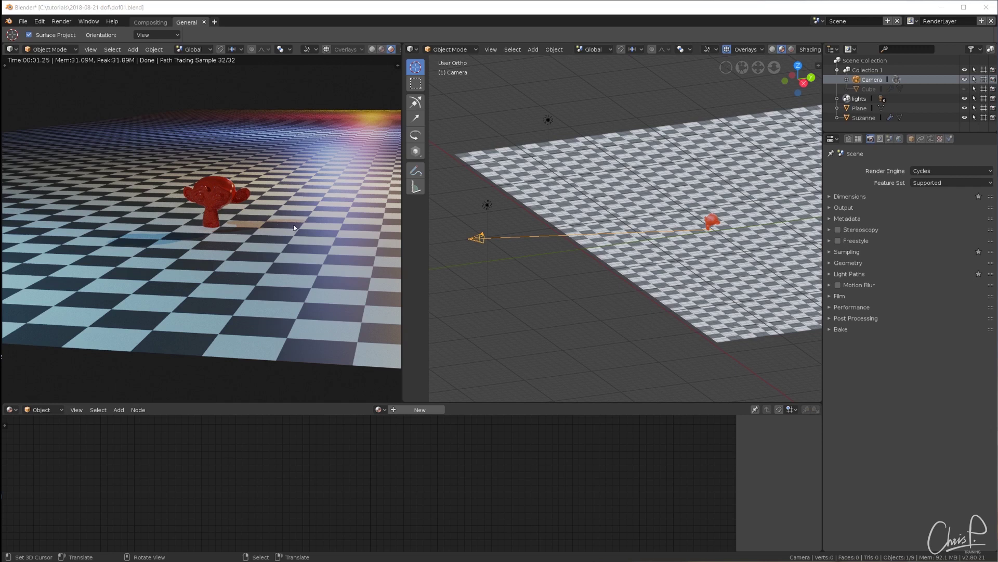
Orbit and zoom the right viewport to inspect the Cycles render of the red Suzanne
mouse_move(676, 264)
middle_mouse_down()
mouse_move(725, 254)
mouse_move(711, 250)
mouse_move(681, 275)
mouse_move(676, 268)
middle_mouse_up()
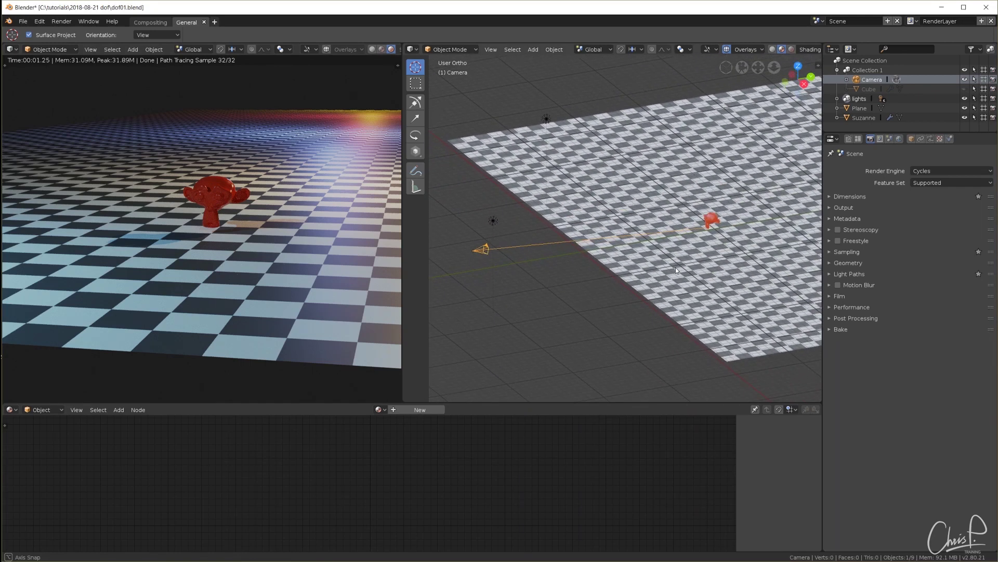
scroll(684, 260, "up", 2)
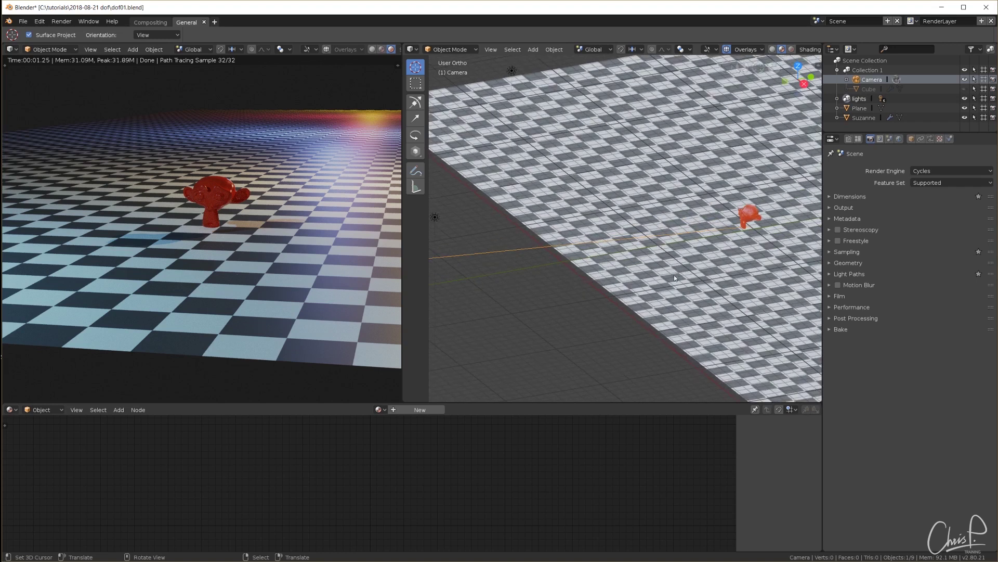
scroll(667, 289, "down", 1)
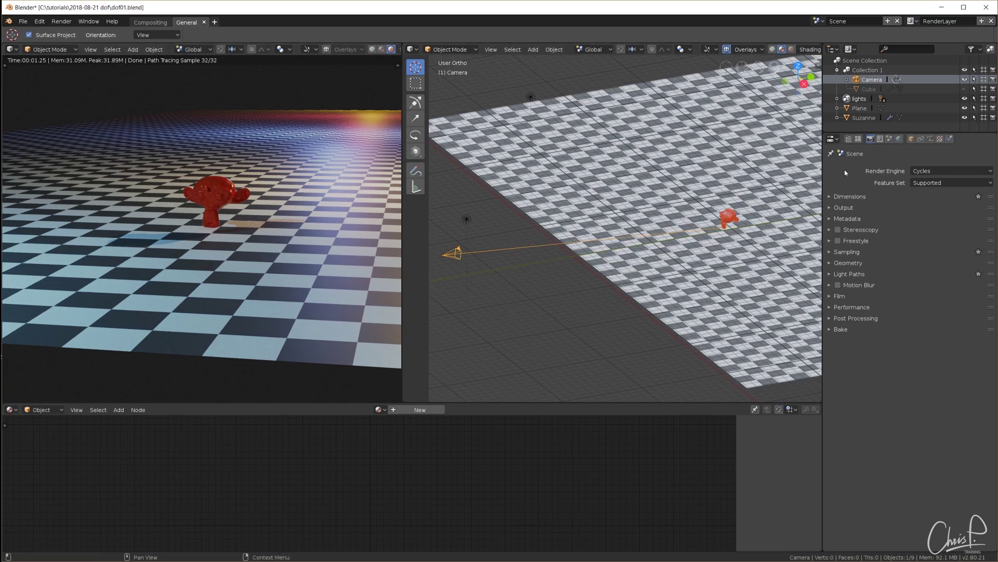
Change the camera's Aperture Type to F-stop with a value of 0.1
left_click(931, 138)
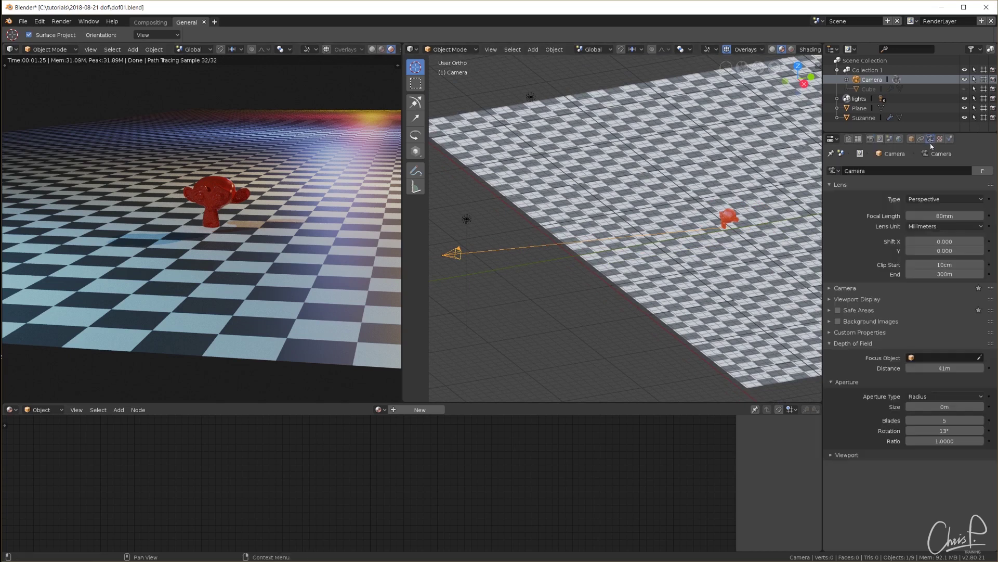
left_click(936, 394)
left_click(935, 375)
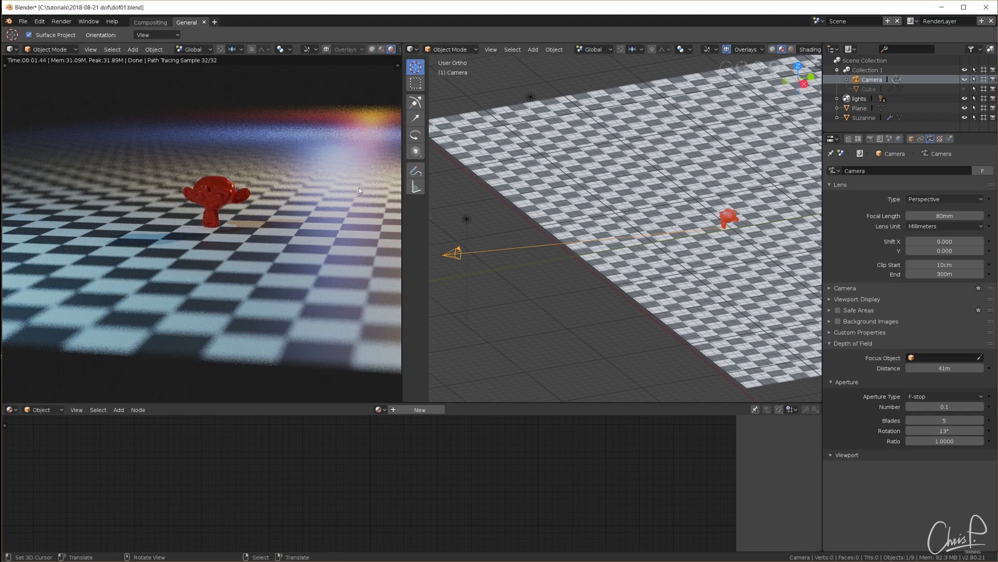
Select Suzanne and move it along the Y axis toward the camera
left_click(730, 217)
key("g")
key("y")
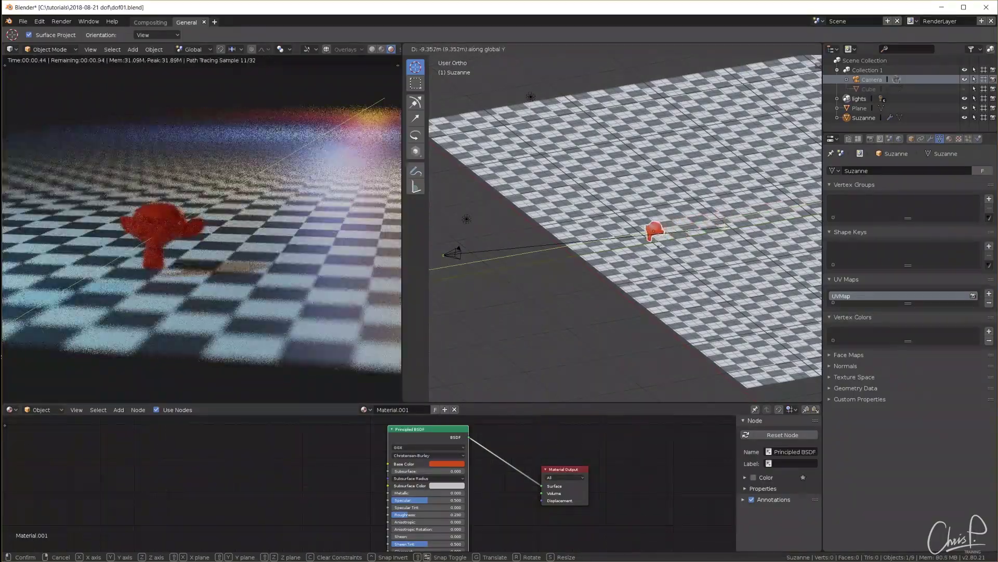
Confirm Suzanne's new position closer to the camera and centre the left rendered view
left_click(83, 263)
scroll(142, 265, "up", 5)
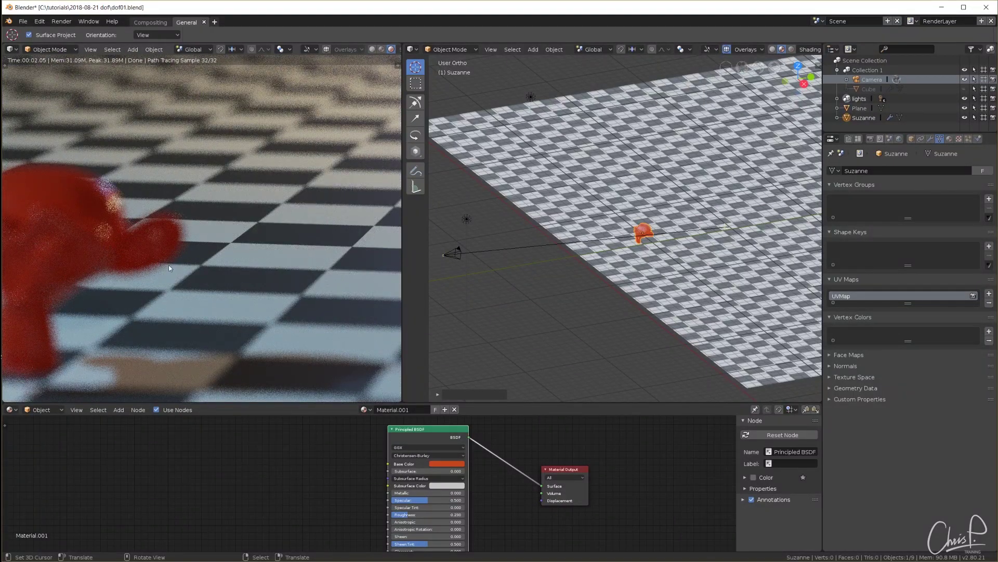
middle_click_drag(174, 242, 263, 217, "shift")
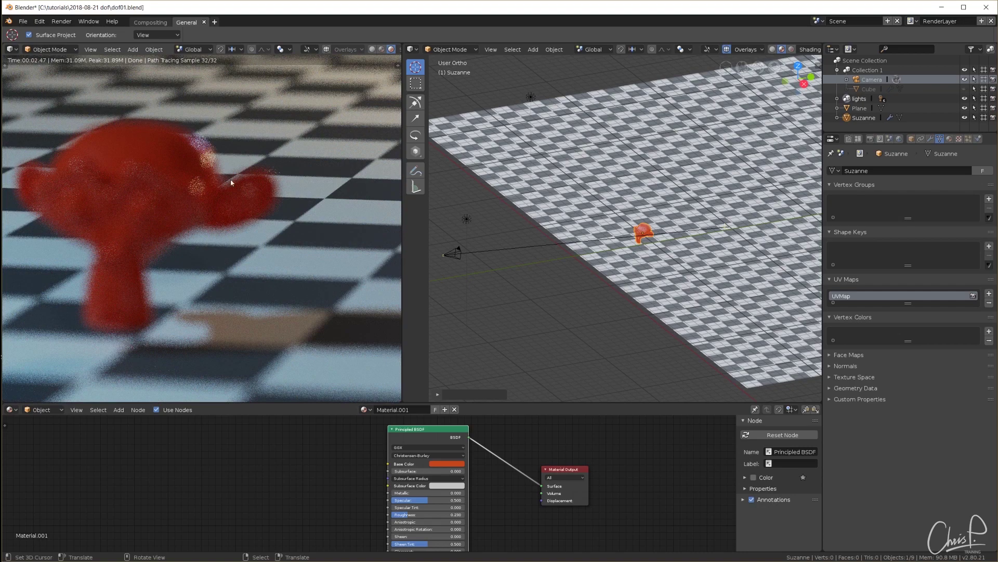
Switch to camera view and slide Suzanne farther back on the plane
key("KP_0")
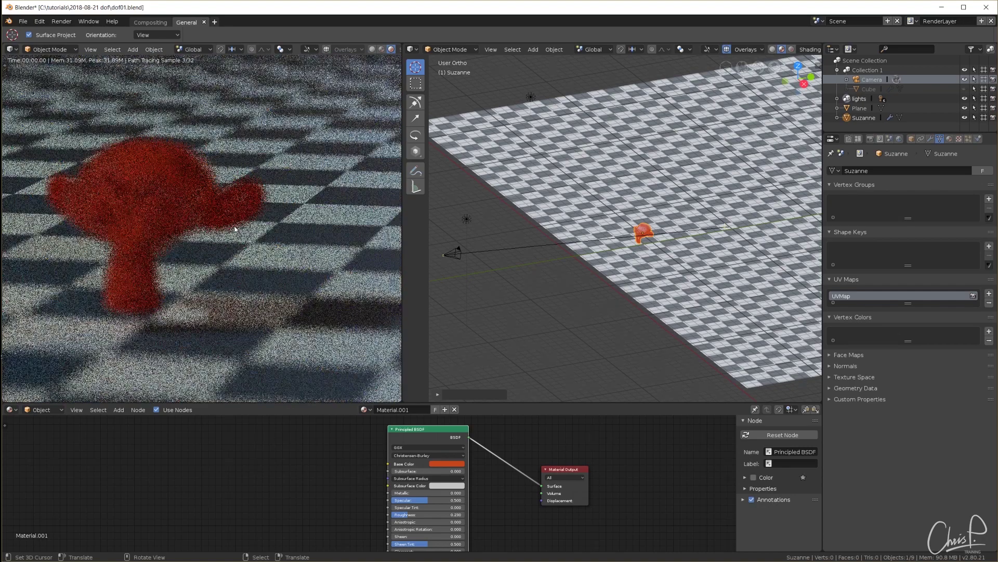
scroll(235, 231, "up", 1)
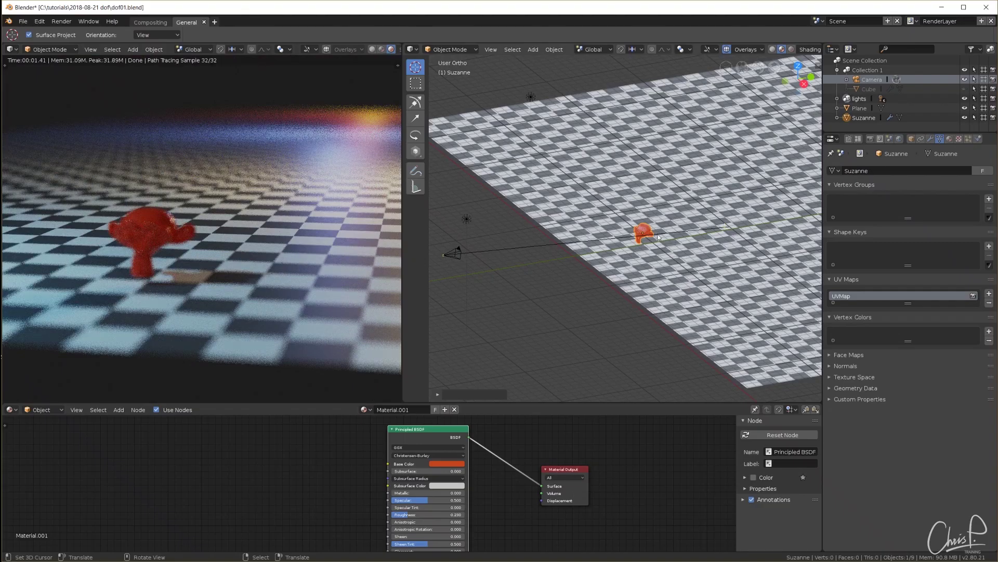
left_click_drag(659, 237, 738, 223)
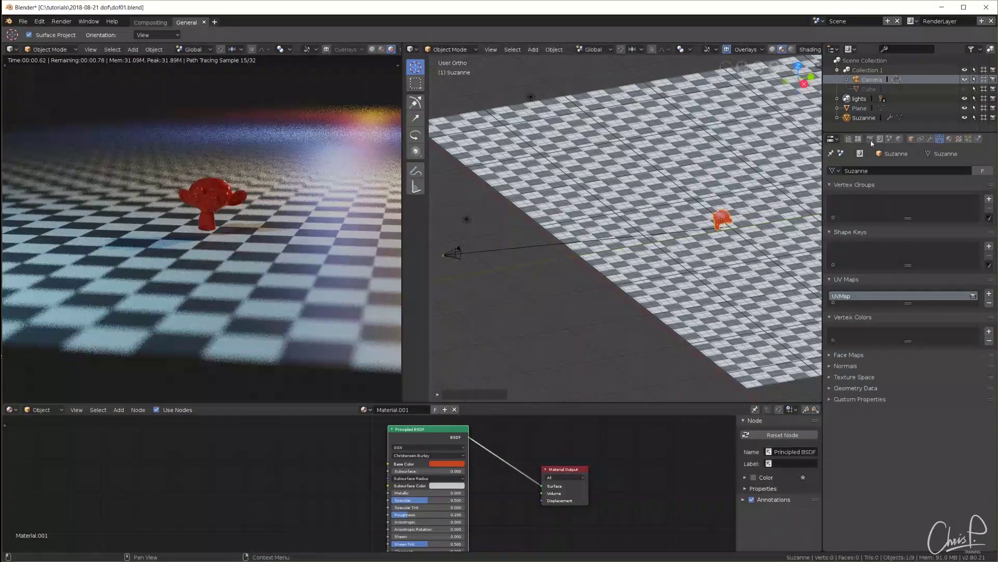
Switch the render engine to Eevee, enable Depth of Field, and show the camera's Object Data settings
left_click(870, 139)
left_click(929, 171)
left_click(929, 159)
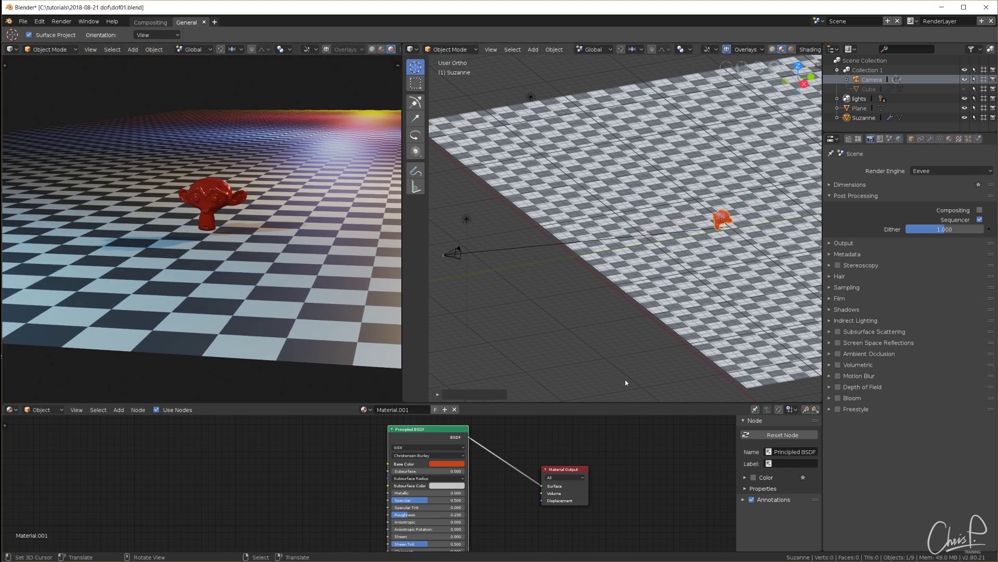
left_click(840, 389)
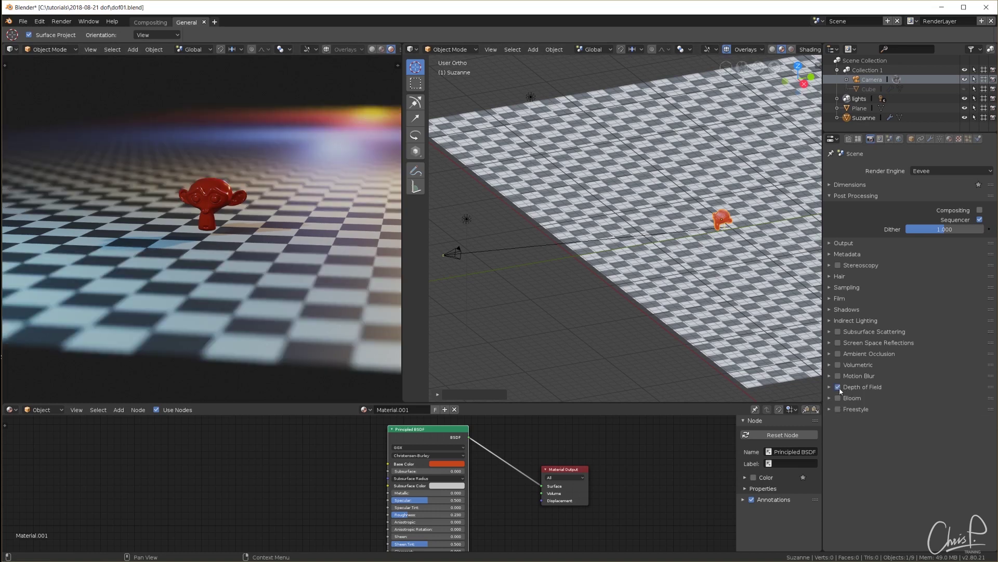
left_click(460, 254)
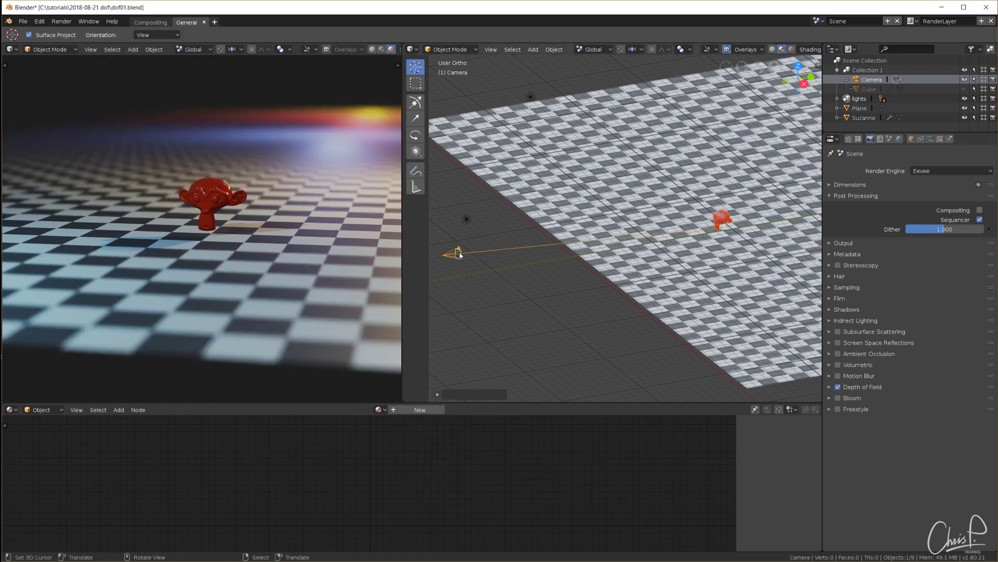
left_click(931, 139)
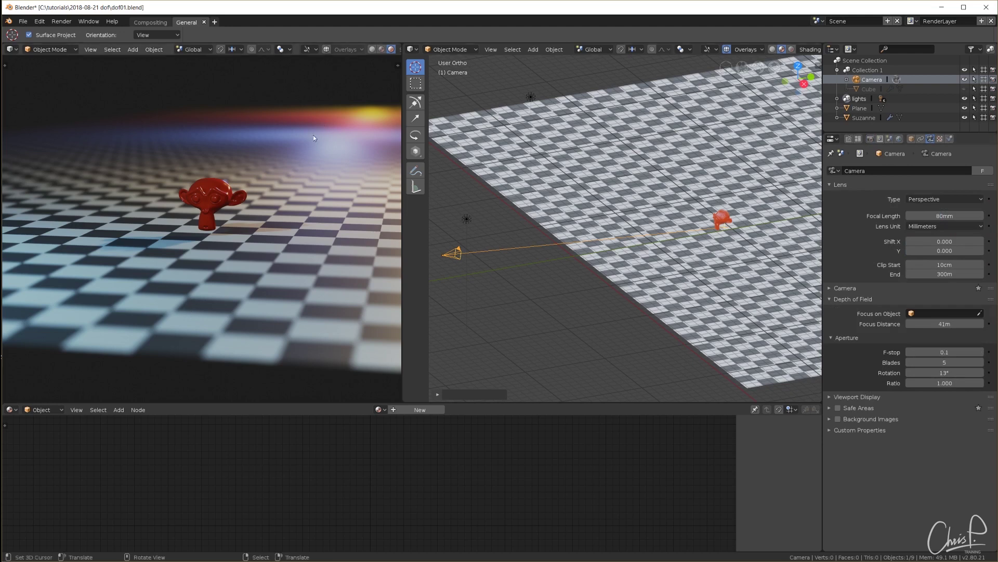
Select Suzanne, slide it along Y to a new spot, and recentre the camera view
left_click(723, 219)
key("g")
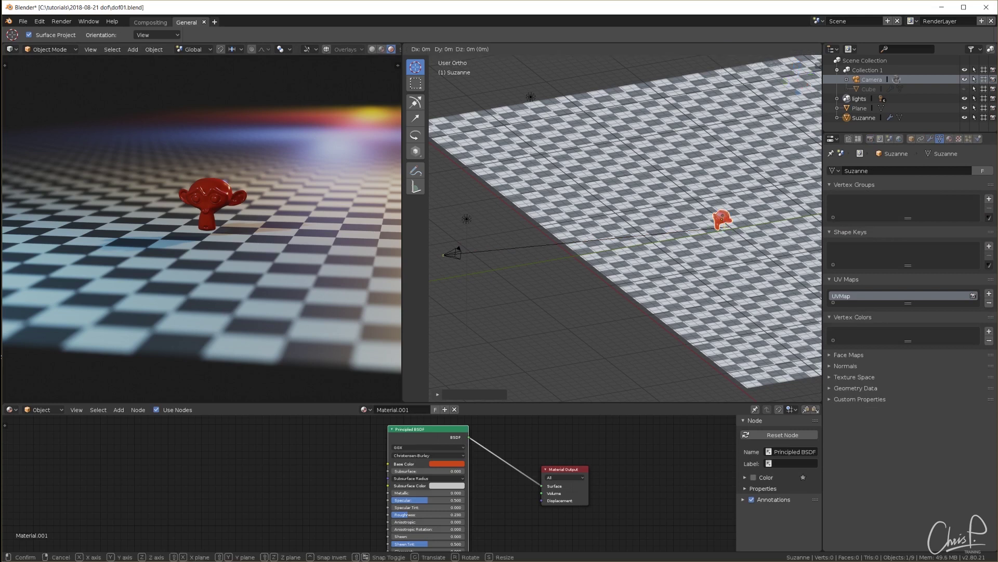
key("y")
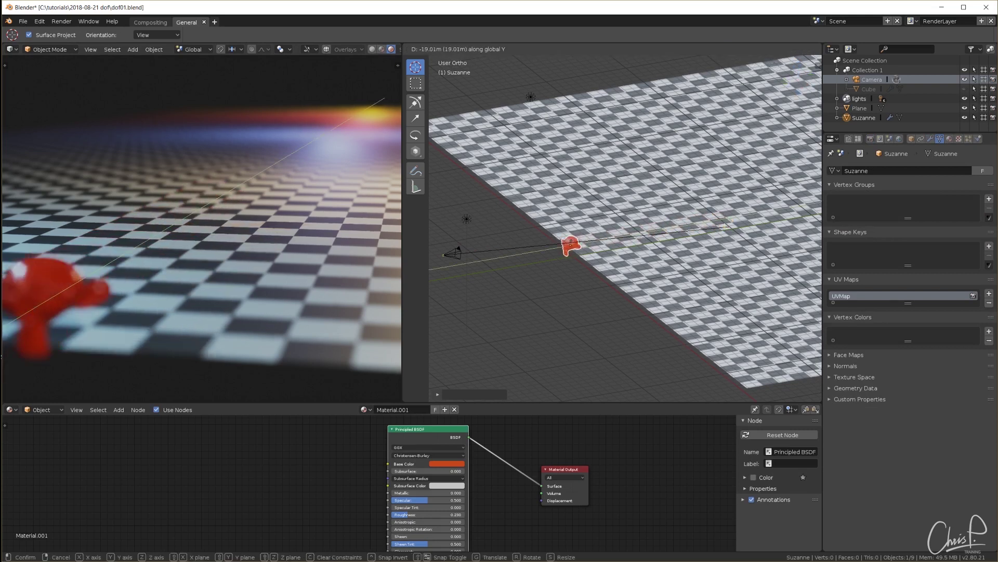
left_click(167, 268)
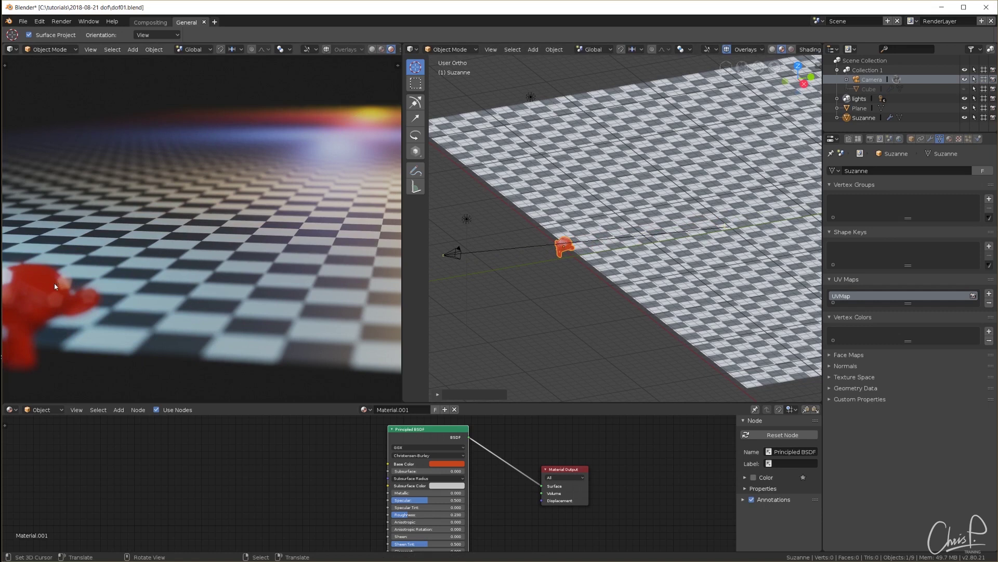
scroll(55, 285, "up", 2)
middle_click_drag(55, 285, 237, 238, "shift")
scroll(199, 218, "down", 2)
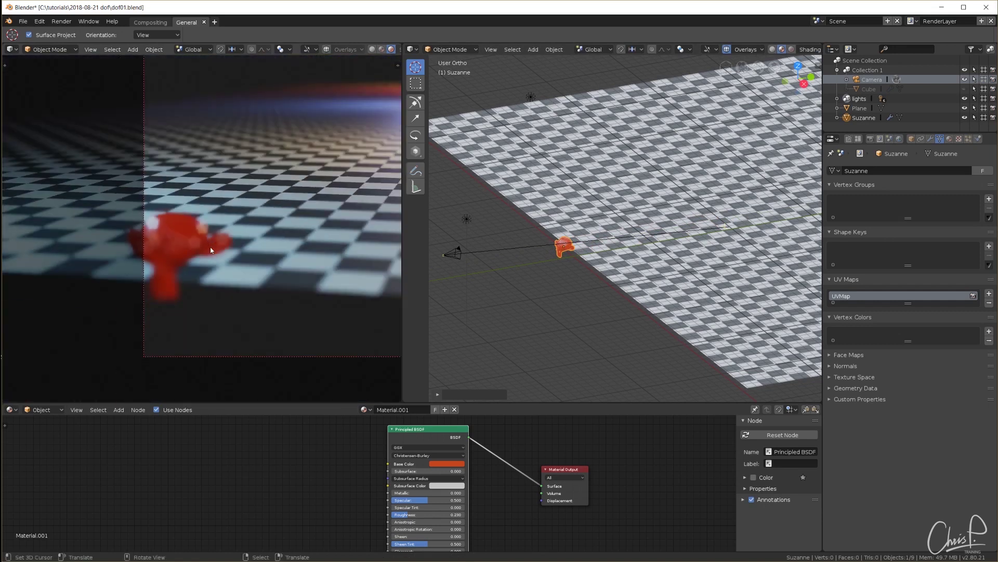
Move Suzanne along Y again and reframe the camera view to fill the viewport
key("g")
key("y")
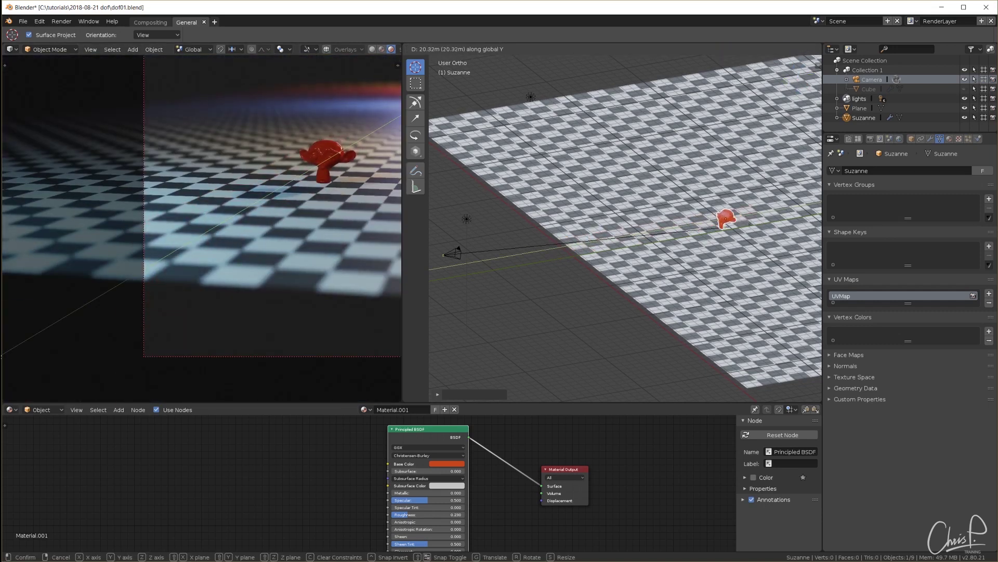
left_click(312, 221)
key("Home")
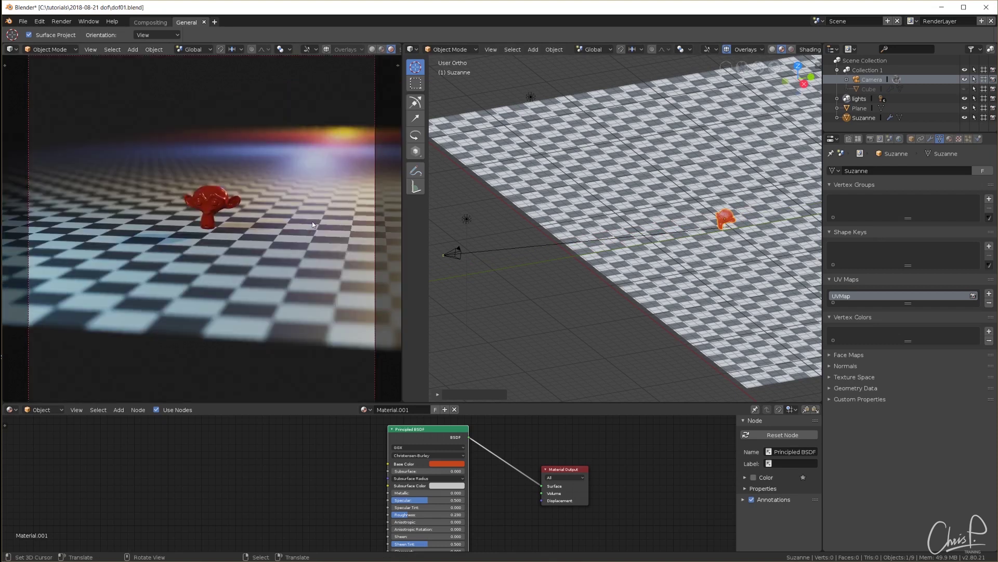
Push Suzanne farther away along Y and zoom in to compare the blur
key("g")
key("y")
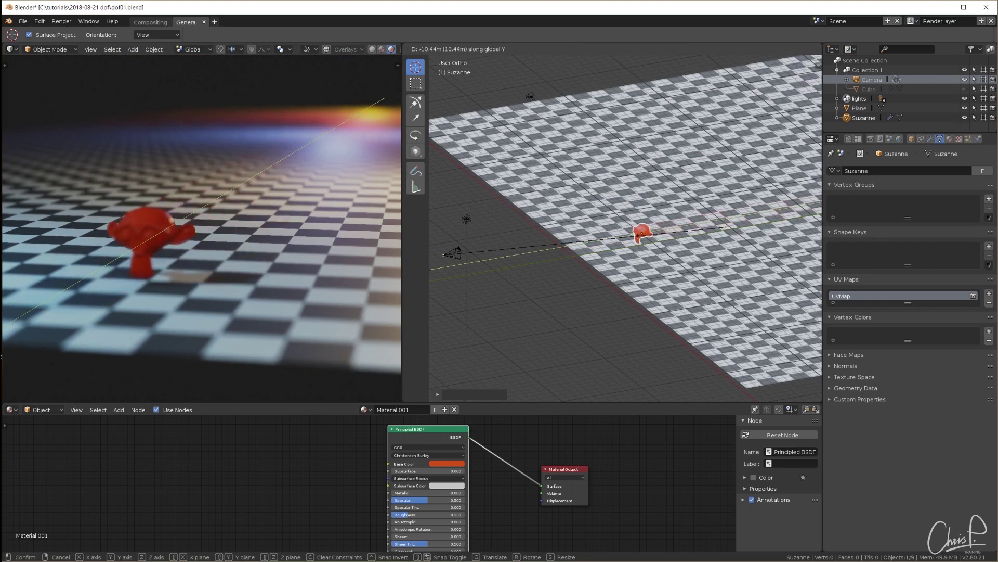
left_click(643, 238)
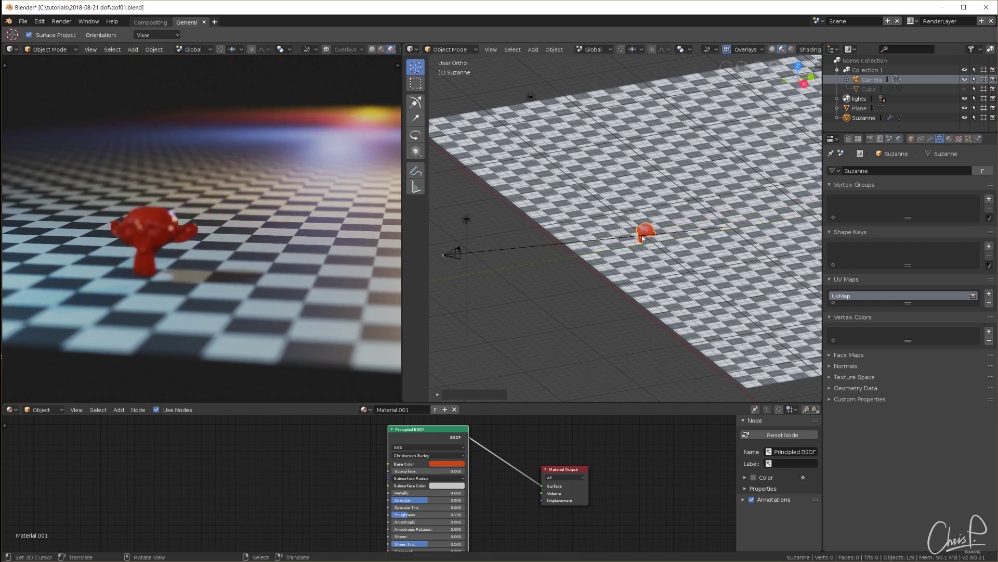
scroll(152, 230, "up", 3)
scroll(281, 225, "up", 2)
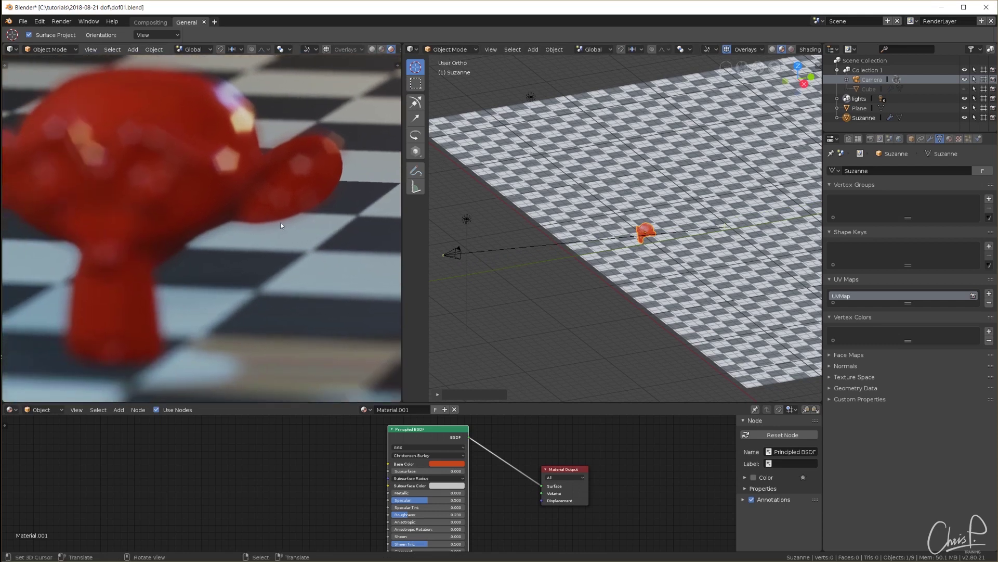
scroll(232, 227, "down", 3)
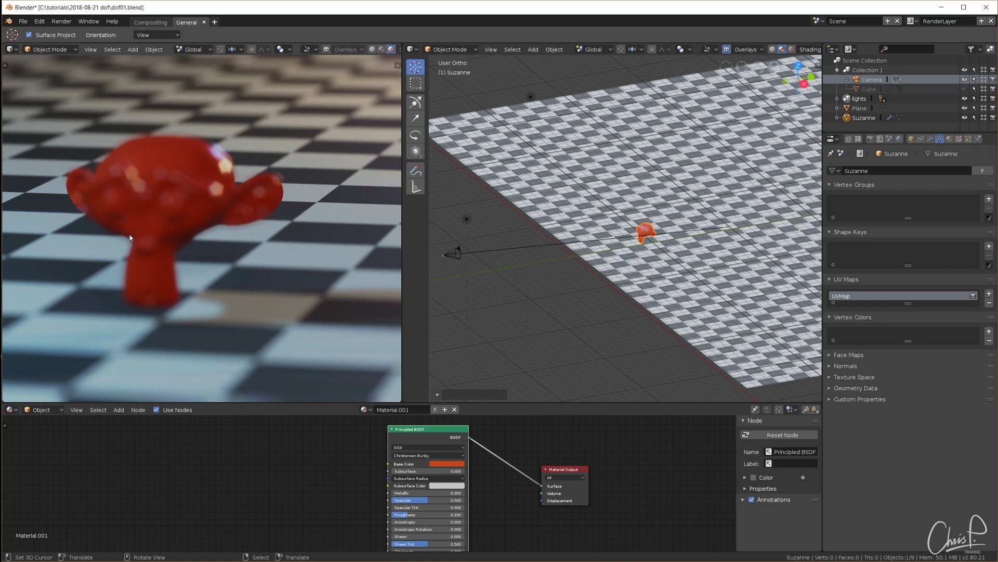
scroll(178, 248, "up", 2)
scroll(178, 249, "up", 1)
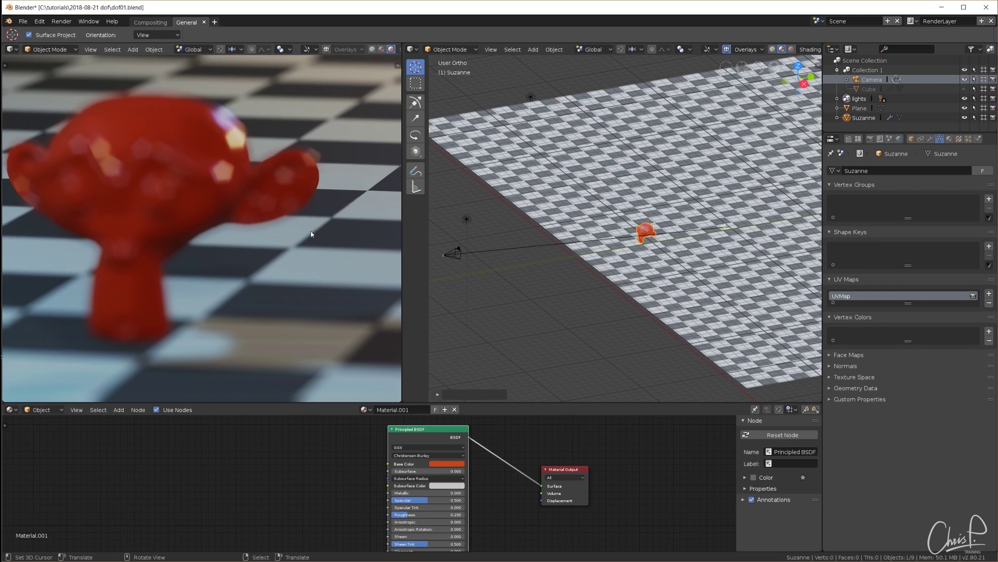
scroll(311, 234, "down", 3)
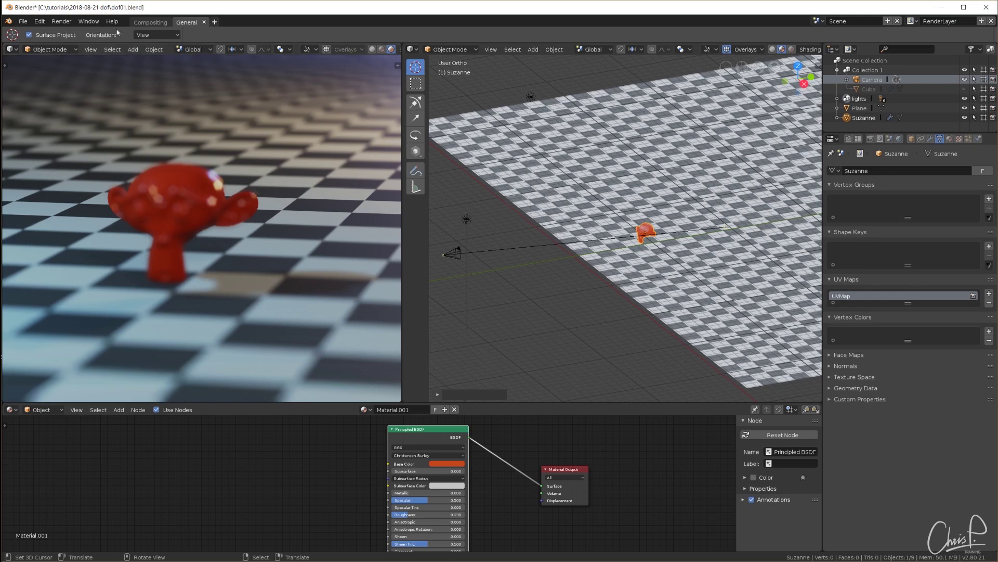
Disable Eevee's Depth of Field, render a sharp still with F12, and open the Compositing workspace
left_click(870, 138)
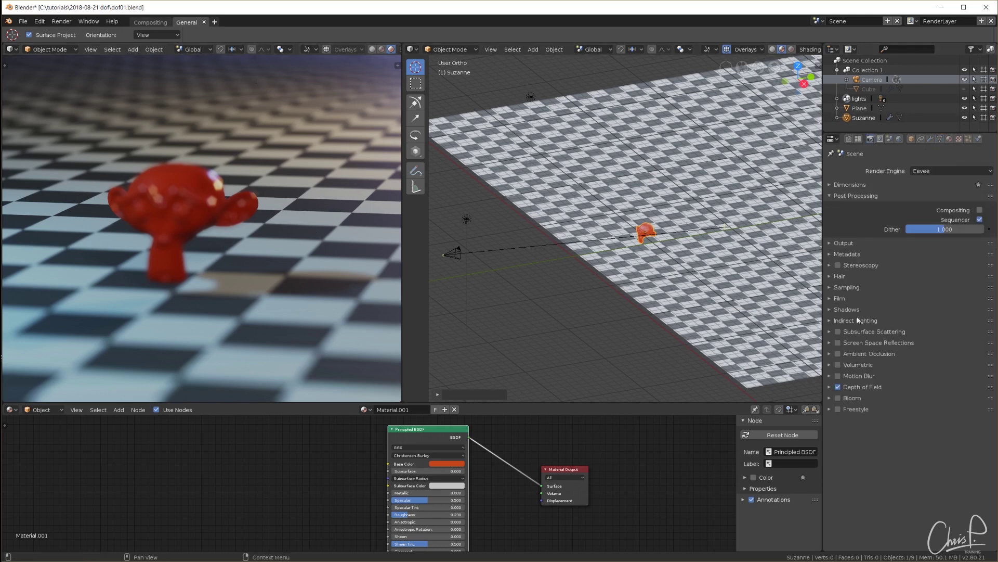
left_click(838, 387)
scroll(288, 360, "down", 3)
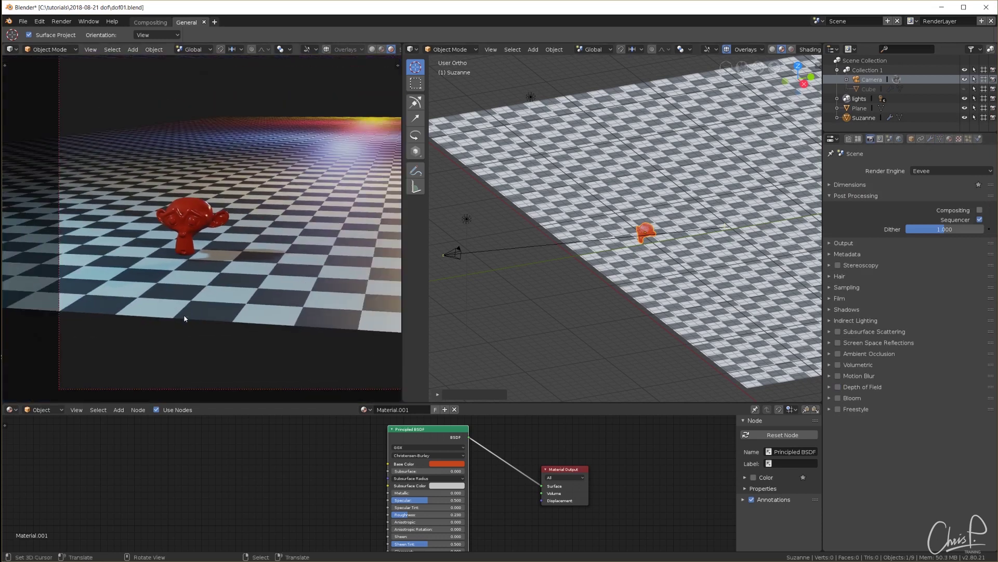
key("F12")
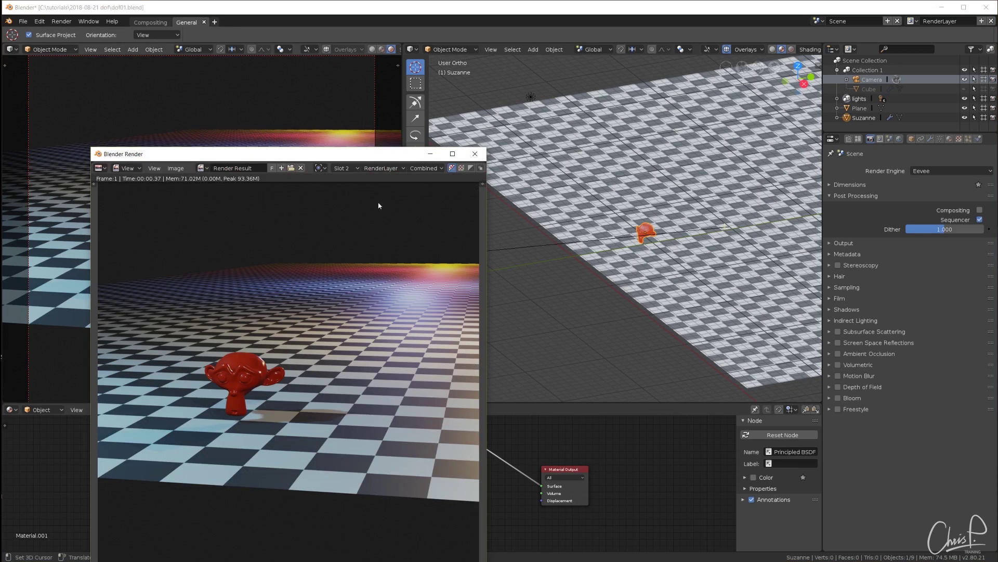
left_click(152, 23)
key("Home")
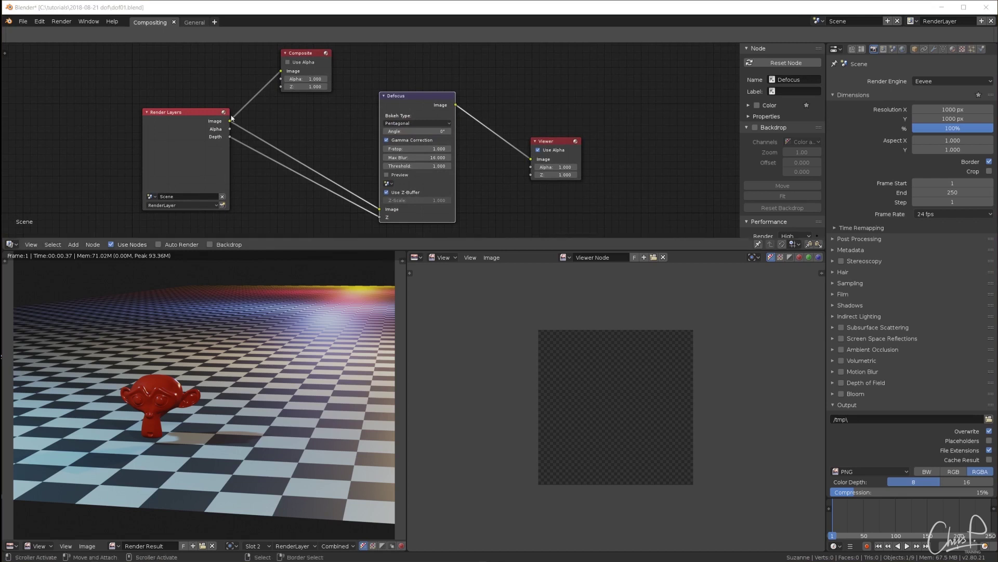
Connect the Render Layers Depth output to the Defocus node's Z input and nudge the Viewer node to refresh
mouse_move(380, 213)
left_mouse_down()
mouse_move(366, 216)
mouse_move(383, 220)
left_mouse_up()
left_click_drag(546, 142, 541, 147)
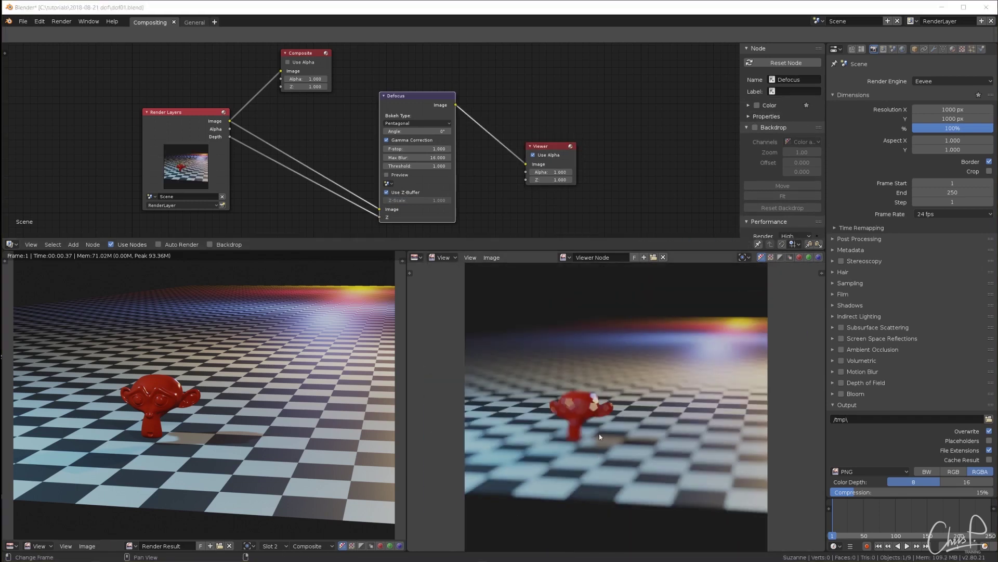
scroll(578, 455, "up", 4)
scroll(573, 462, "up", 3)
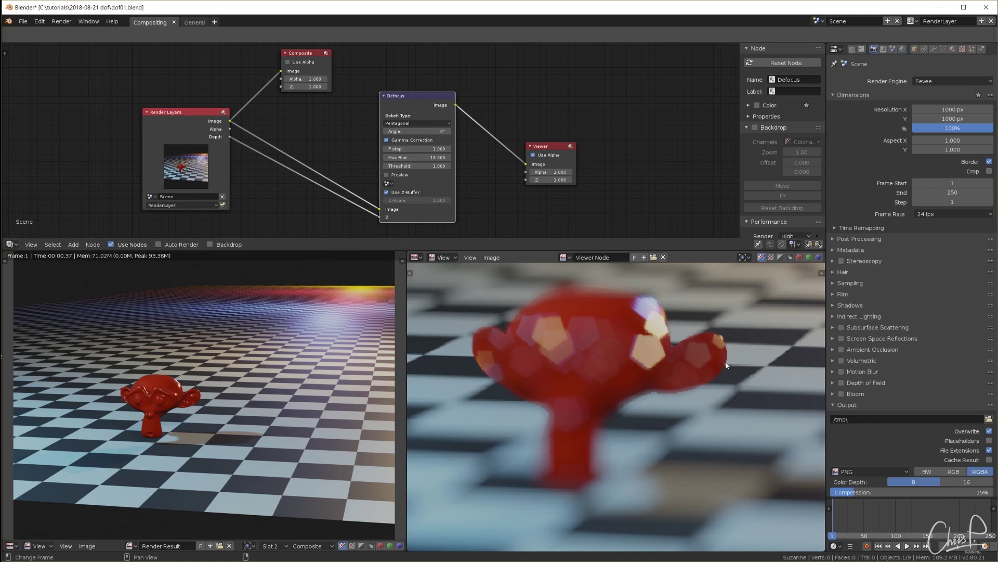
scroll(723, 373, "down", 3)
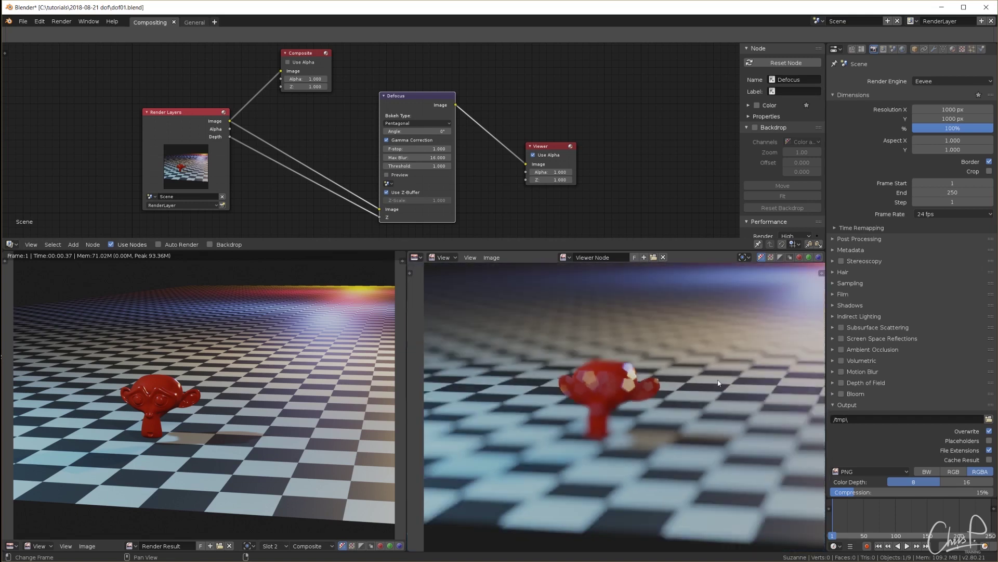